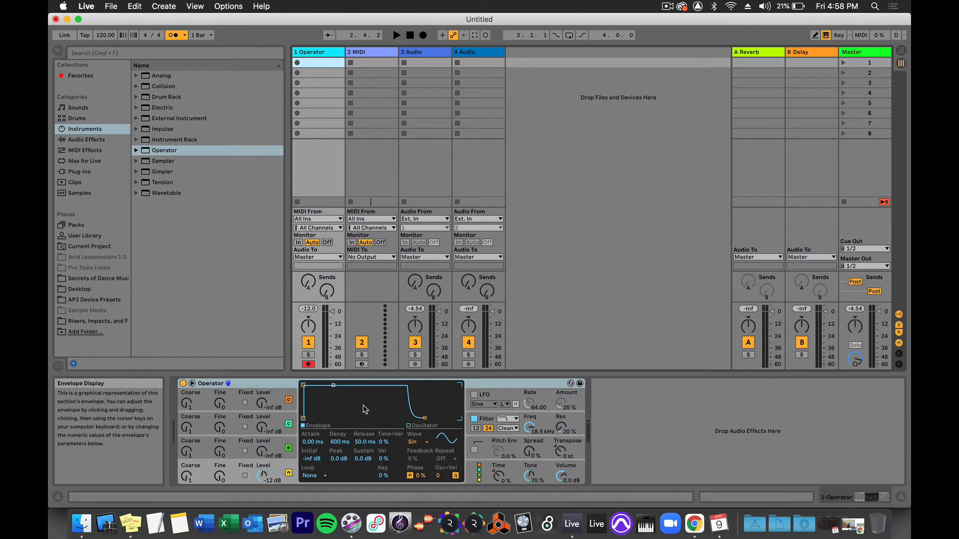
Set Operator's oscillator A waveform to Noise White and lower the Operator track's volume to about -12 dB.
{"action": "key", "text": "a"}
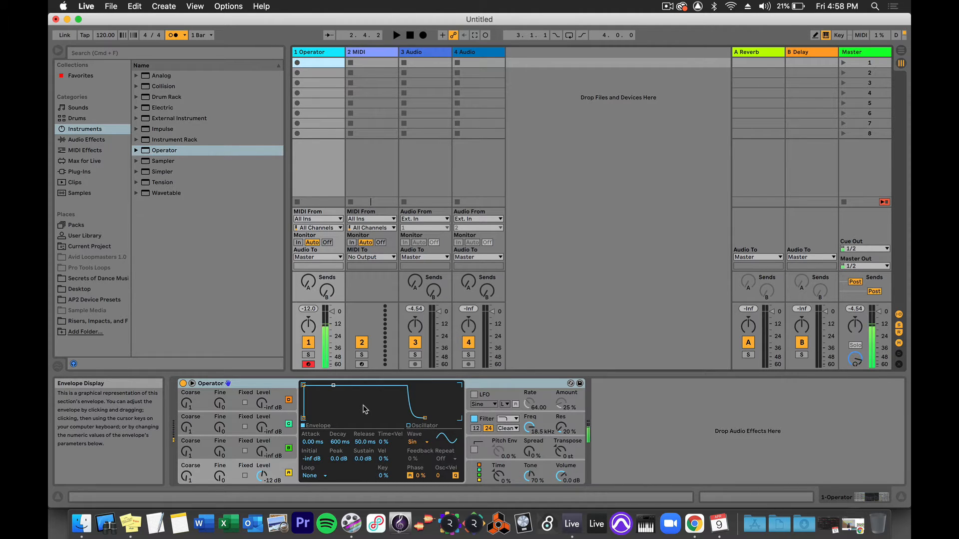
{"action": "left_click", "coordinate": [426, 444]}
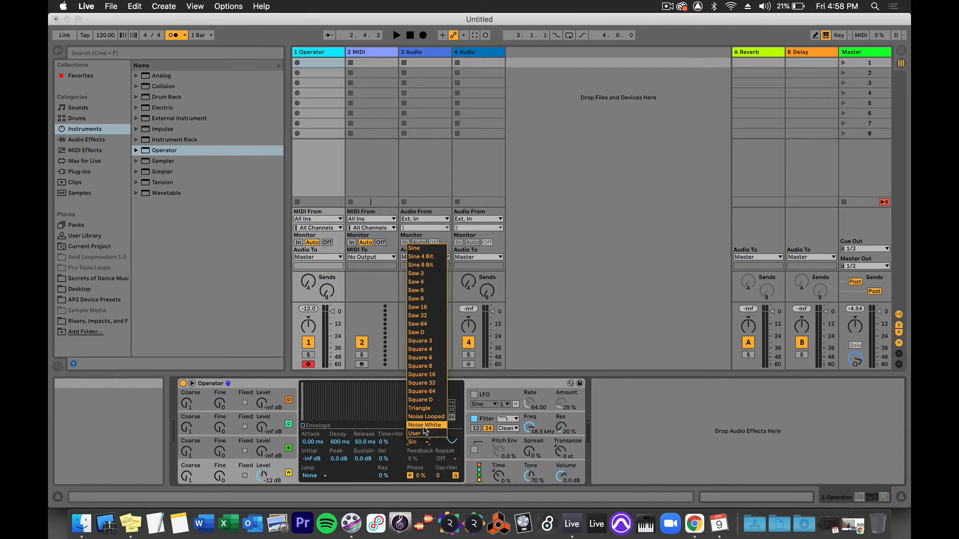
{"action": "left_click", "coordinate": [424, 427]}
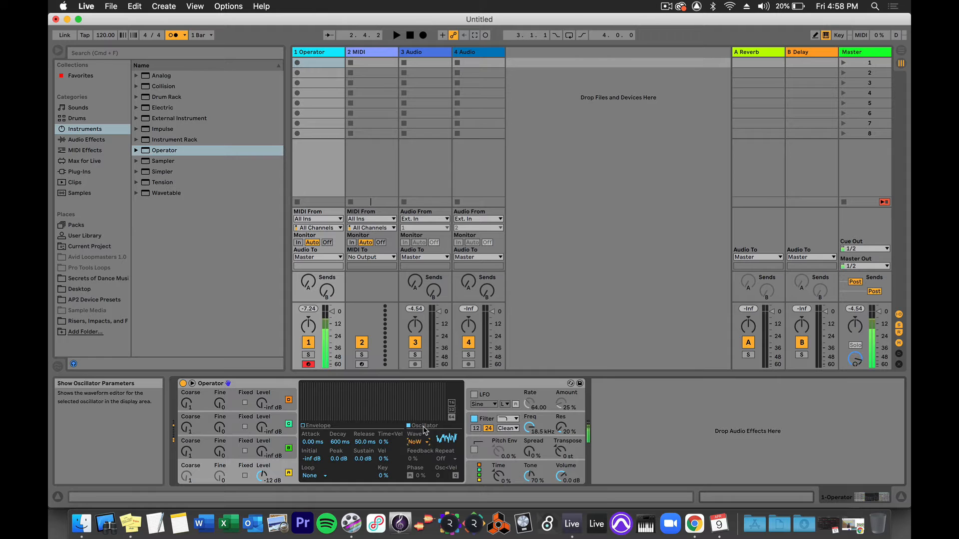
{"action": "left_click_drag", "start_coordinate": [331, 311], "coordinate": [333, 326]}
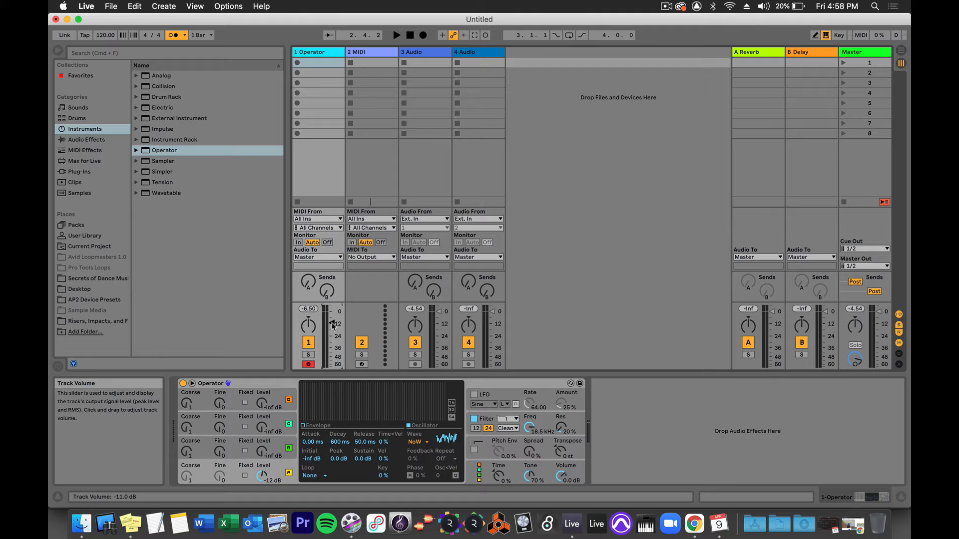
Record a four-bar clip of a held C3 note in the Operator track's first slot and open its notes.
{"action": "left_click", "coordinate": [297, 63]}
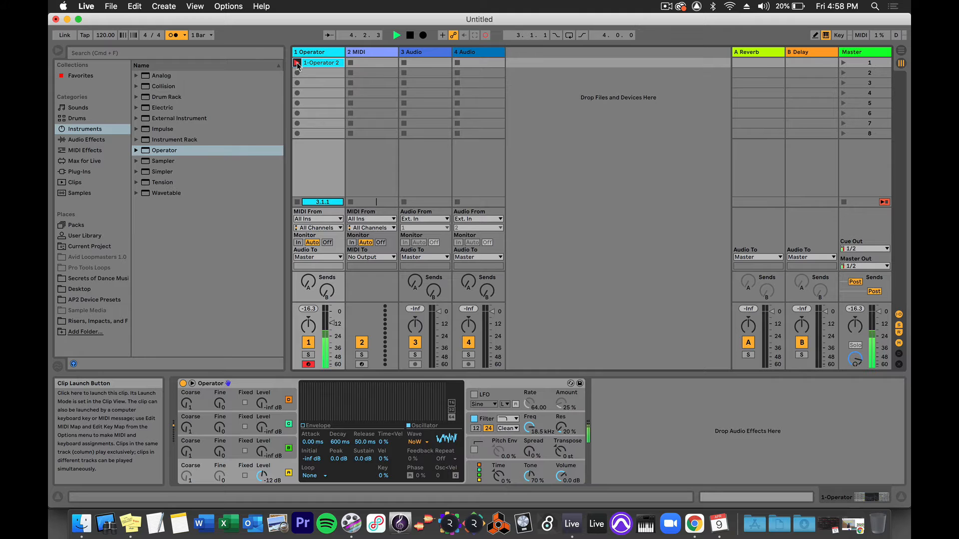
{"action": "key", "text": "space"}
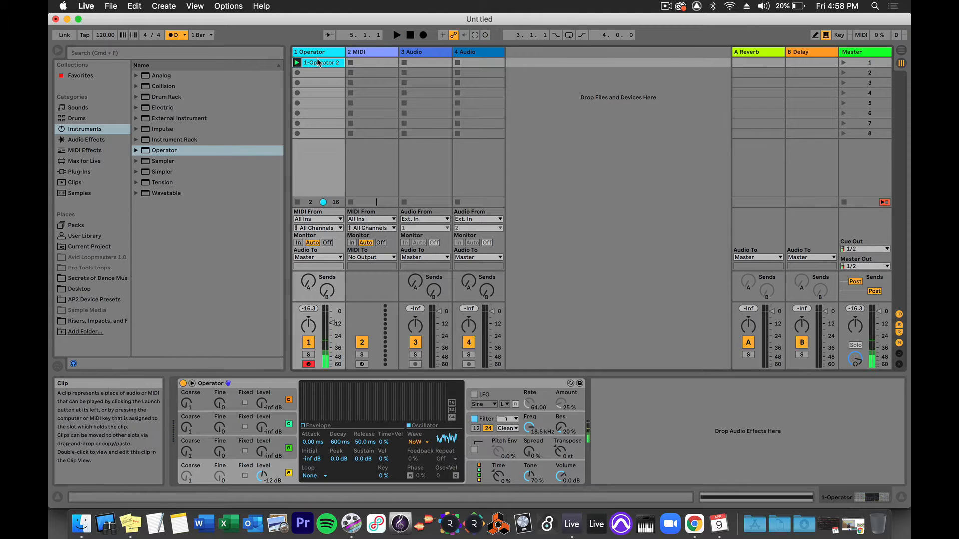
{"action": "double_click", "coordinate": [319, 64]}
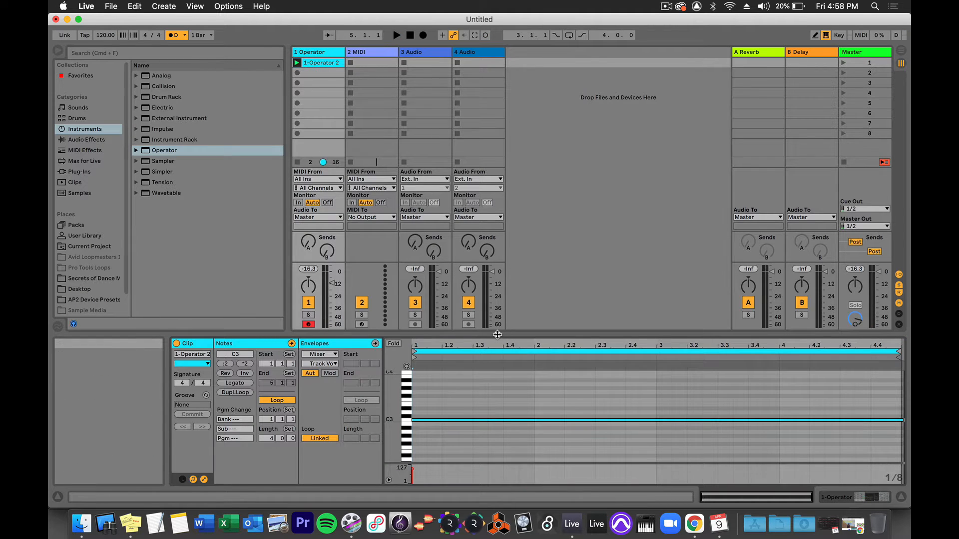
Select all notes of the recorded clip in an enlarged note editor, and restore the editor's smaller size.
{"action": "left_click_drag", "start_coordinate": [499, 335], "coordinate": [471, 254]}
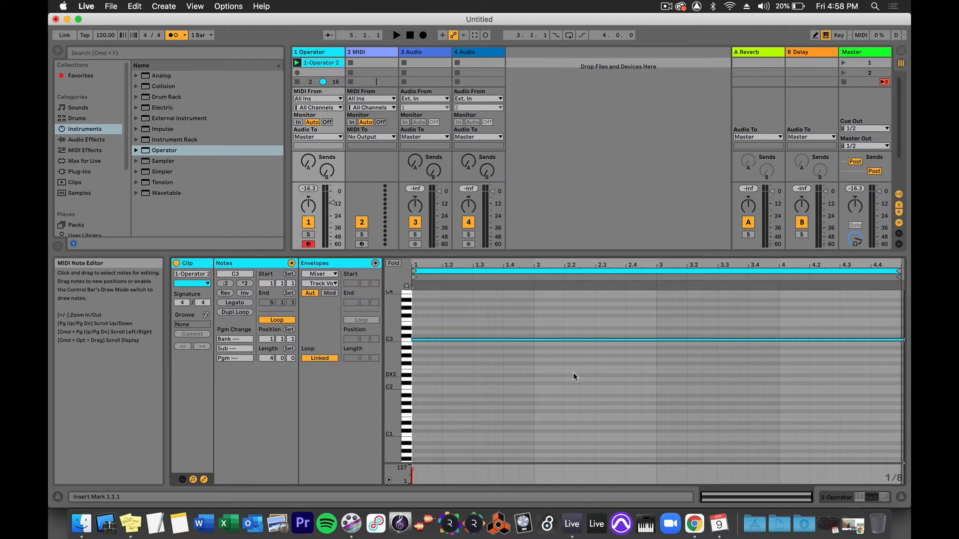
{"action": "left_click", "coordinate": [573, 372]}
{"action": "key", "text": "super+a"}
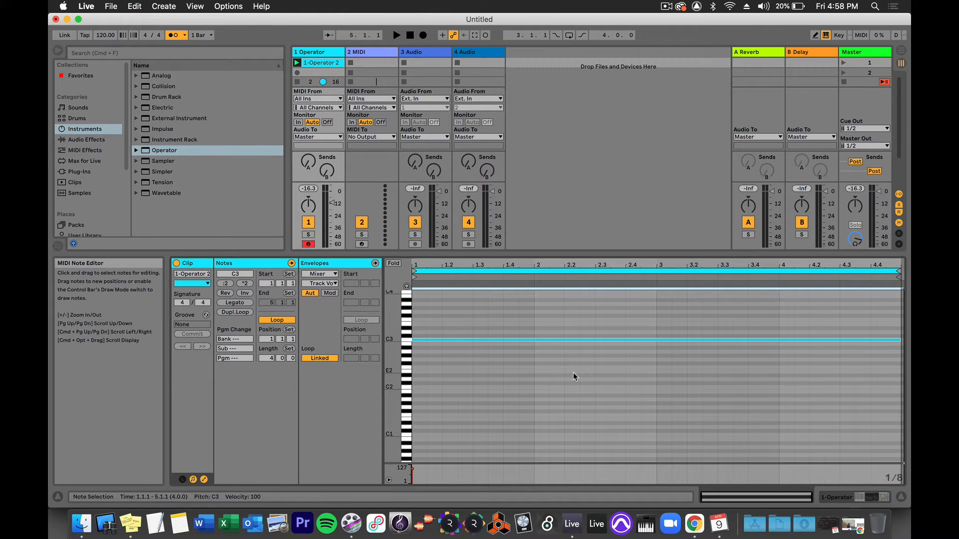
{"action": "left_click_drag", "start_coordinate": [486, 254], "coordinate": [485, 374]}
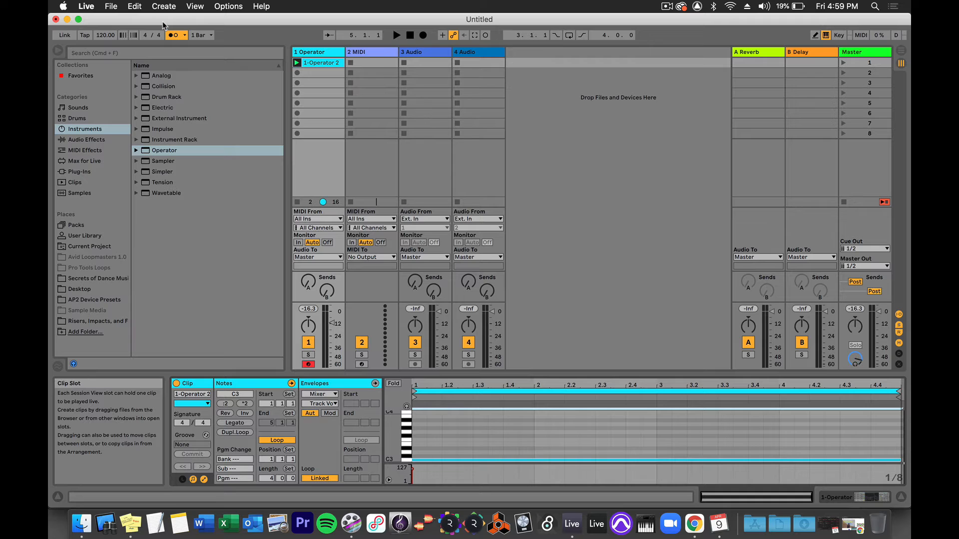
Export the four-bar Master output as a 48000 Hz, 16-bit WAV named white noise.wav on the Desktop.
{"action": "left_click", "coordinate": [111, 8]}
{"action": "left_click", "coordinate": [119, 156]}
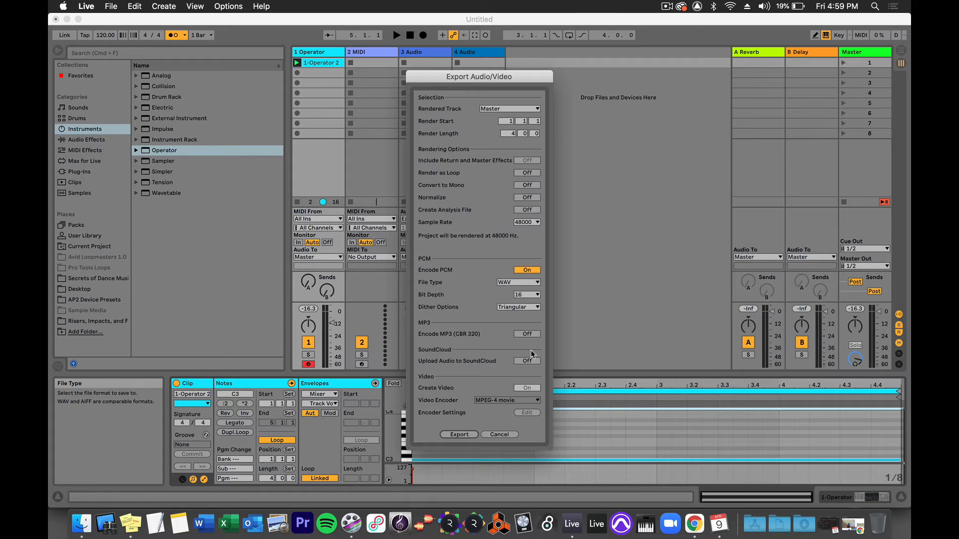
{"action": "left_click", "coordinate": [458, 434]}
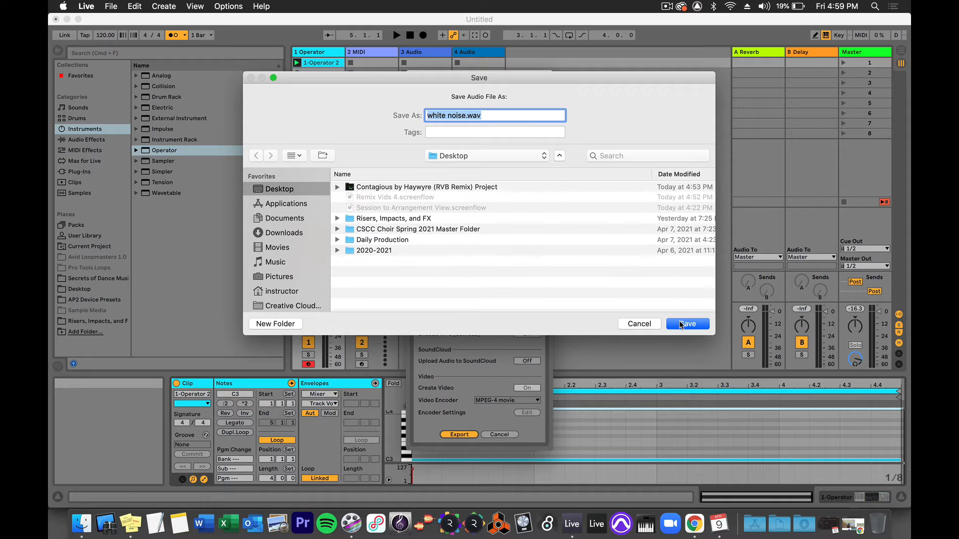
{"action": "left_click", "coordinate": [680, 324]}
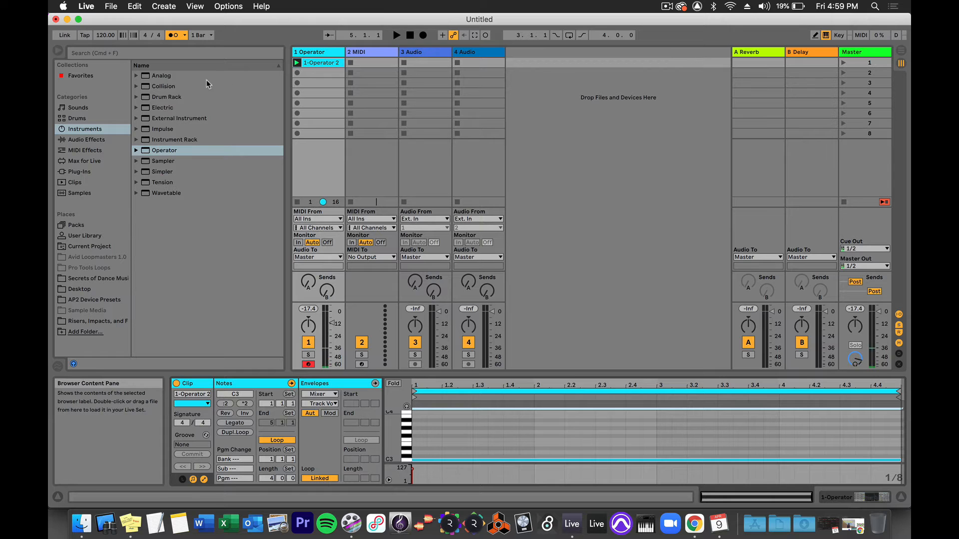
Place white noise.wav from the Desktop folder in the second clip slot of audio track 3.
{"action": "left_click", "coordinate": [79, 289]}
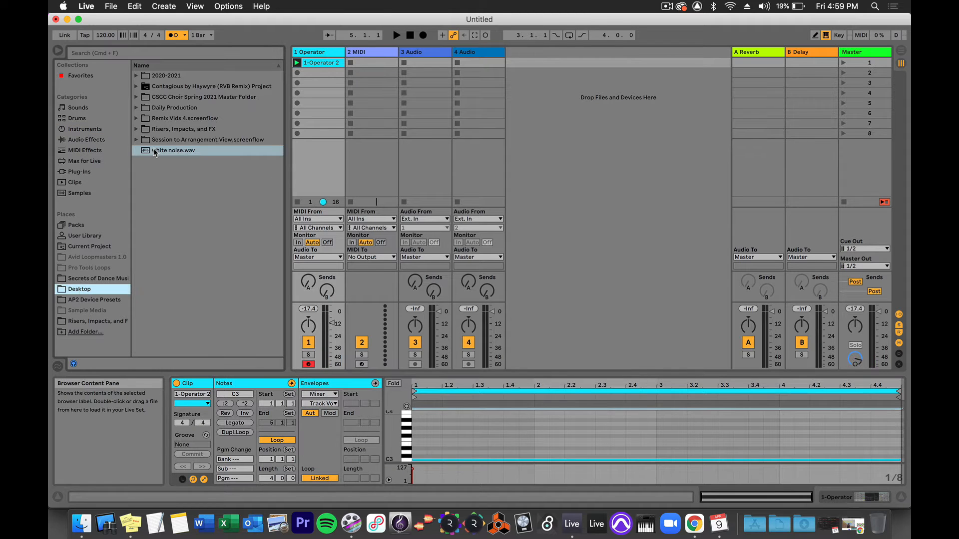
{"action": "left_click_drag", "start_coordinate": [154, 149], "coordinate": [426, 73]}
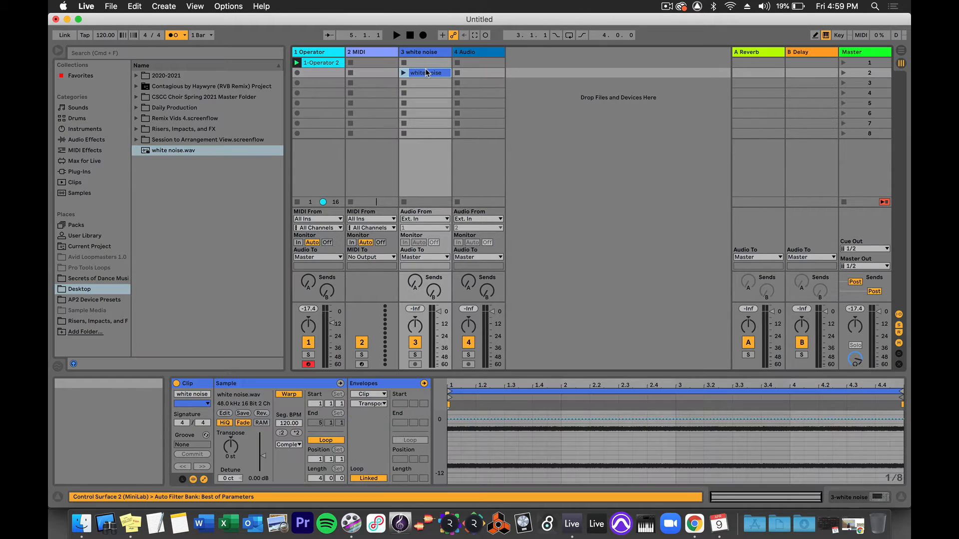
Stop the Operator clip and disarm its track, and briefly play the white noise clip.
{"action": "left_click", "coordinate": [297, 202]}
{"action": "left_click", "coordinate": [309, 364]}
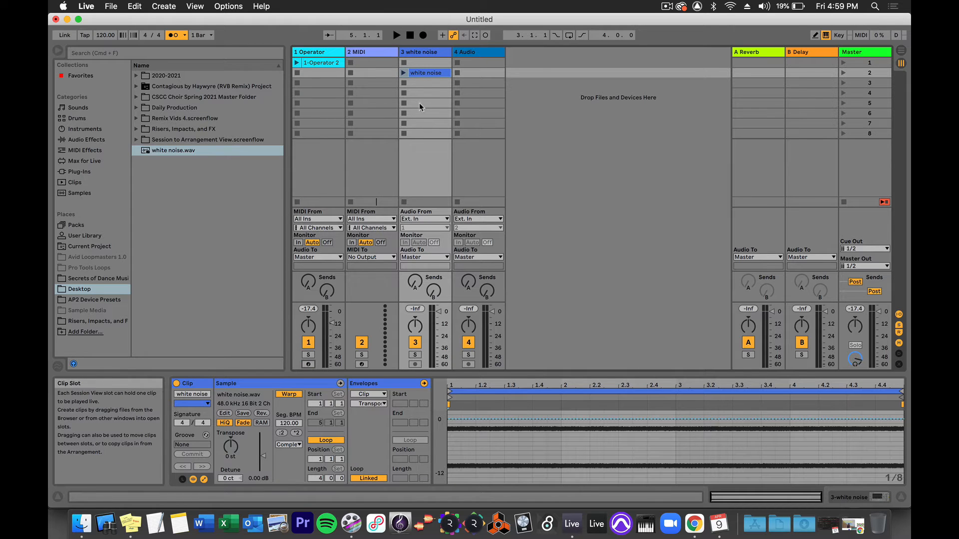
{"action": "left_click", "coordinate": [403, 74]}
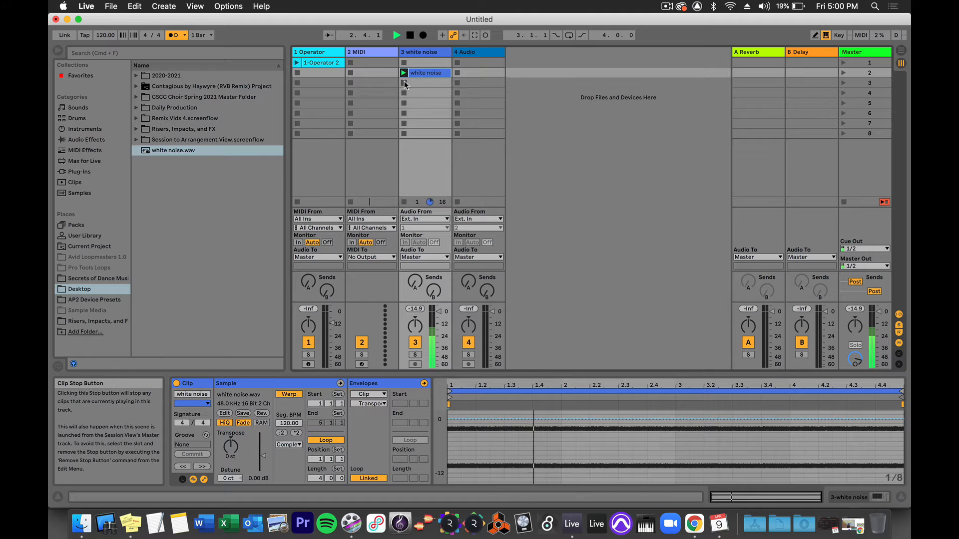
{"action": "left_click", "coordinate": [403, 81]}
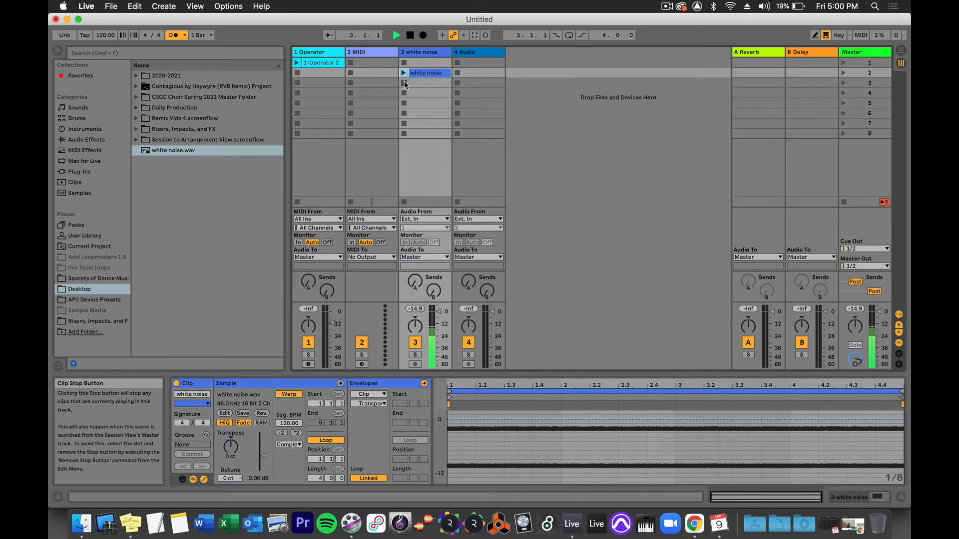
Add an Auto Filter audio effect to the white noise track.
{"action": "left_click", "coordinate": [79, 139]}
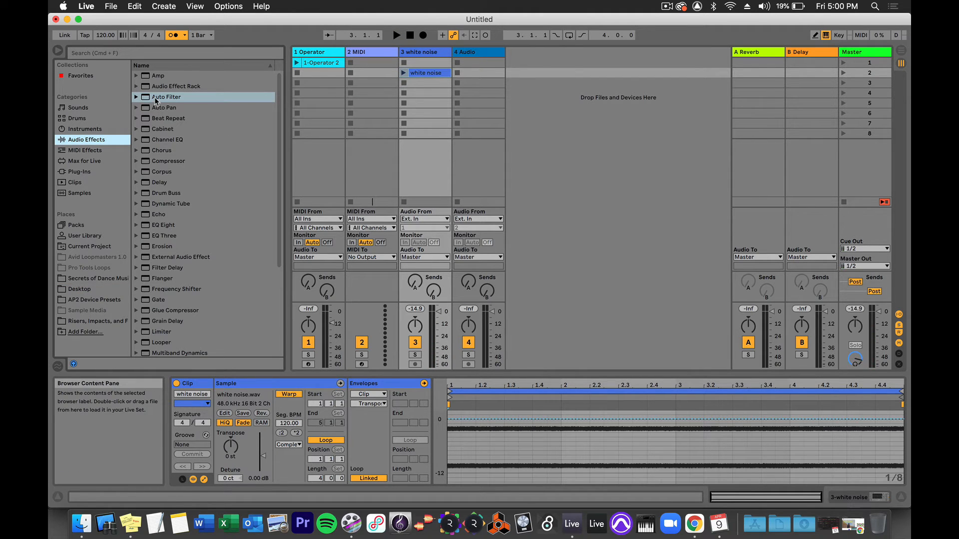
{"action": "double_click", "coordinate": [155, 97]}
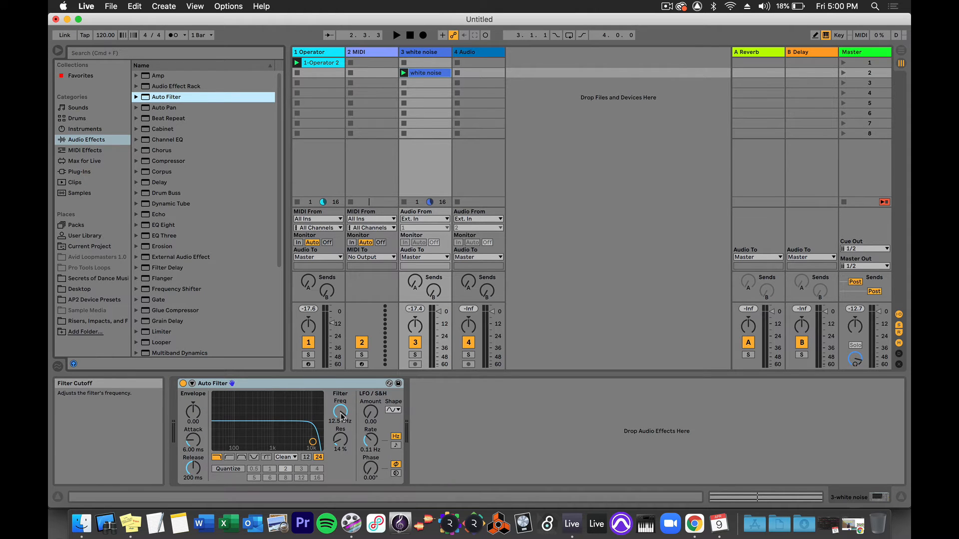
Automate the Auto Filter frequency as a straight ramp from its minimum at the clip's start to its maximum at the end.
{"action": "right_click", "coordinate": [342, 416]}
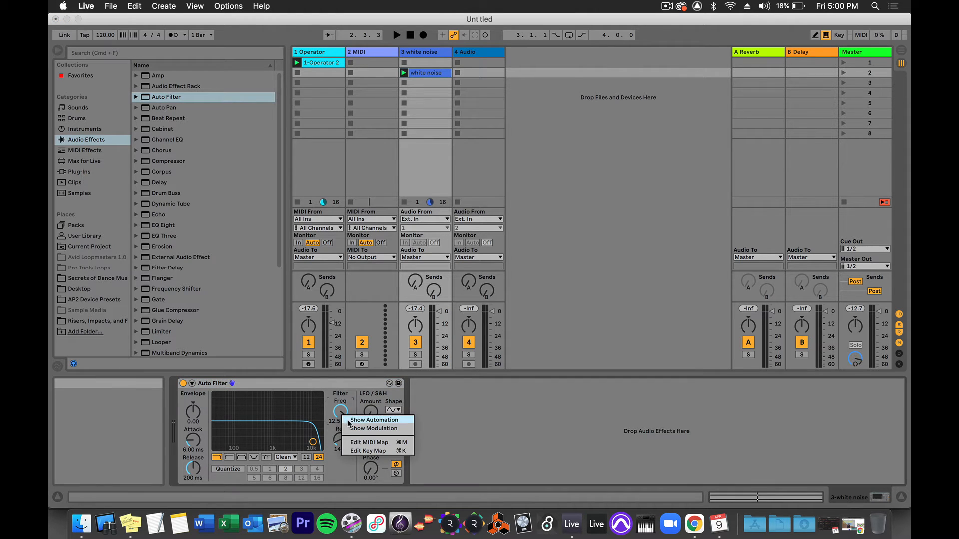
{"action": "left_click", "coordinate": [349, 422]}
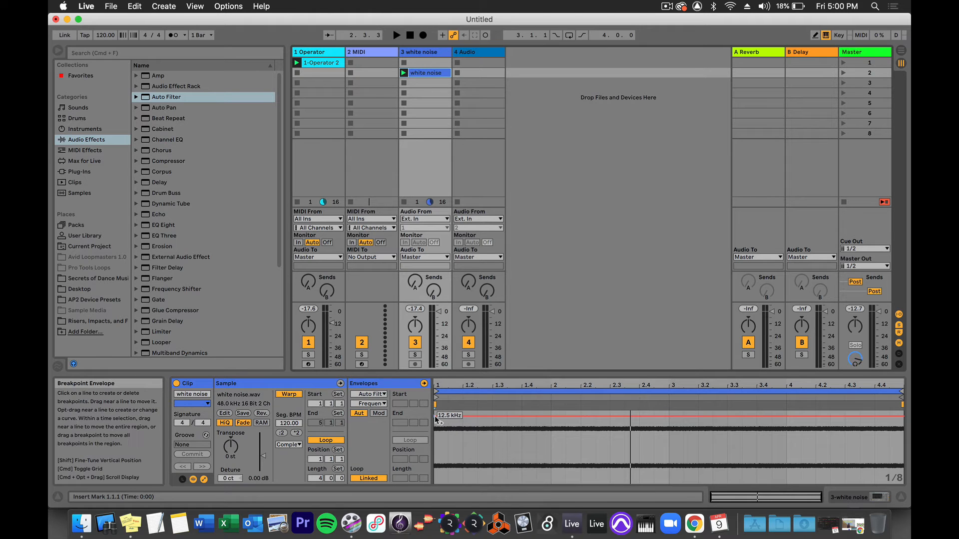
{"action": "left_click_drag", "start_coordinate": [436, 420], "coordinate": [437, 485]}
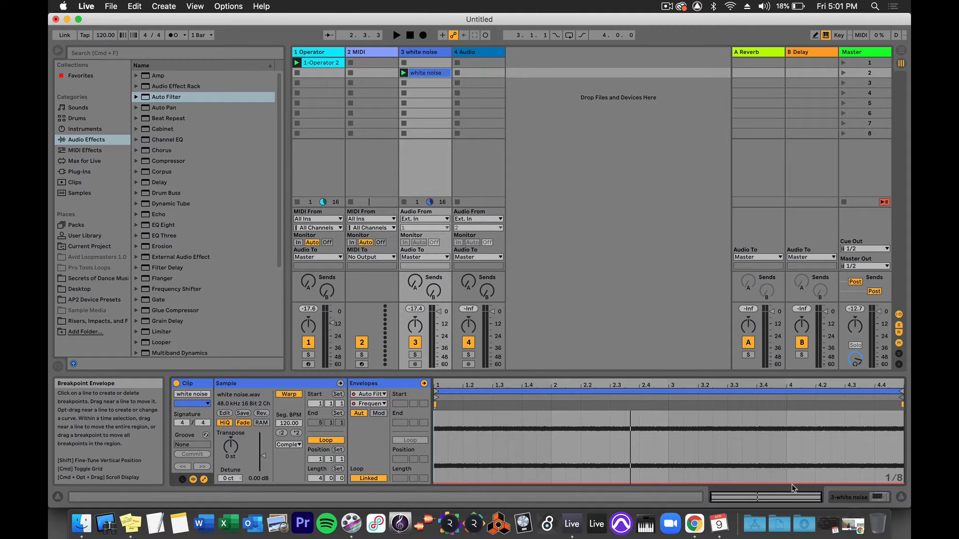
{"action": "left_click_drag", "start_coordinate": [795, 483], "coordinate": [905, 415]}
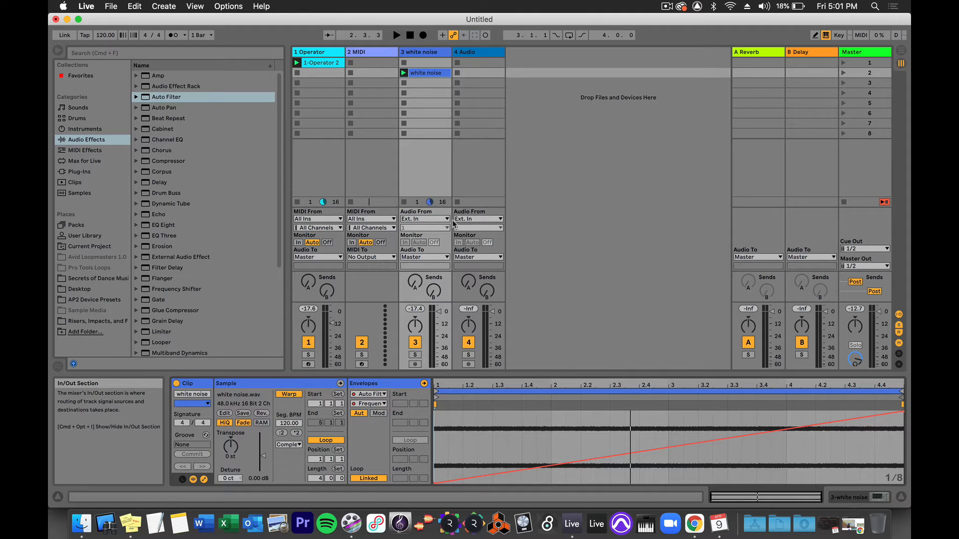
Raise the Auto Filter's resonance to 28% and play the filtered white noise clip.
{"action": "left_click", "coordinate": [403, 65]}
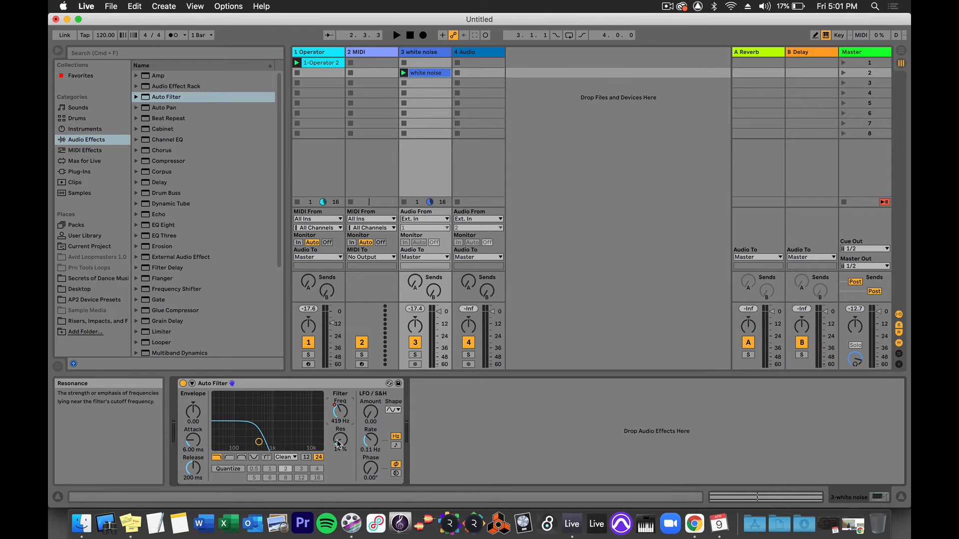
{"action": "left_click_drag", "start_coordinate": [340, 439], "coordinate": [340, 427]}
{"action": "key", "text": "space"}
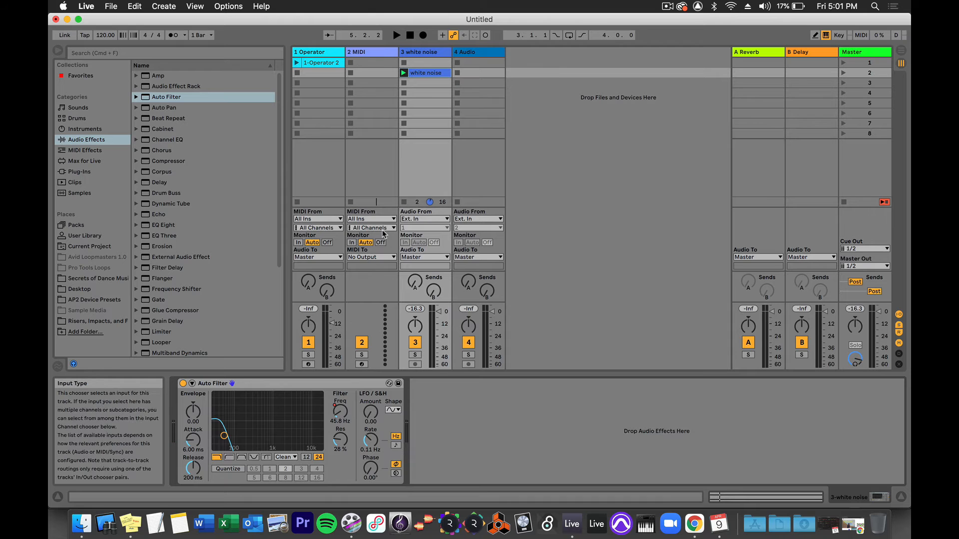
Add breakpoints to the clip's Auto Filter frequency envelope: 2.63 kHz at bar 3 and 7.24 kHz at bar 4.
{"action": "key", "text": "shift+Tab"}
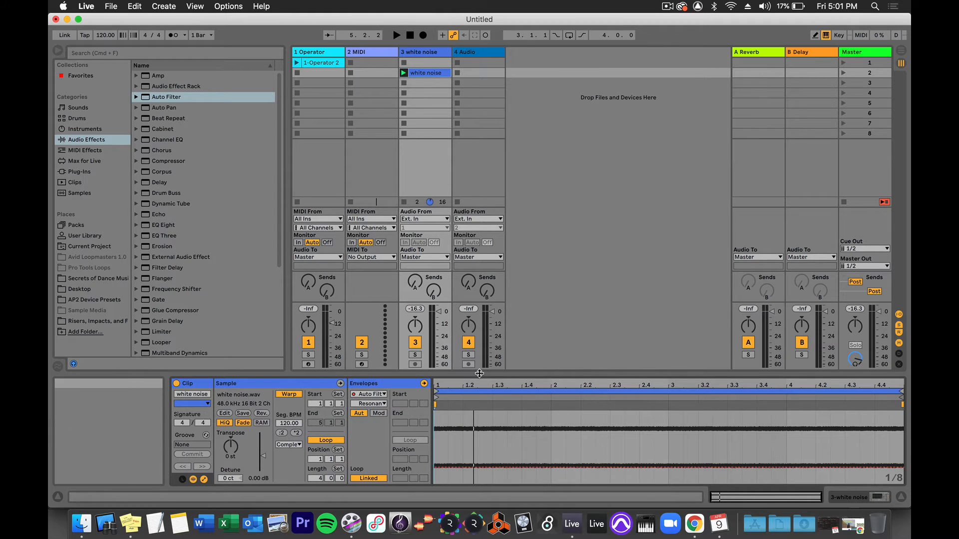
{"action": "left_click_drag", "start_coordinate": [480, 372], "coordinate": [478, 321]}
{"action": "left_click", "coordinate": [371, 353]}
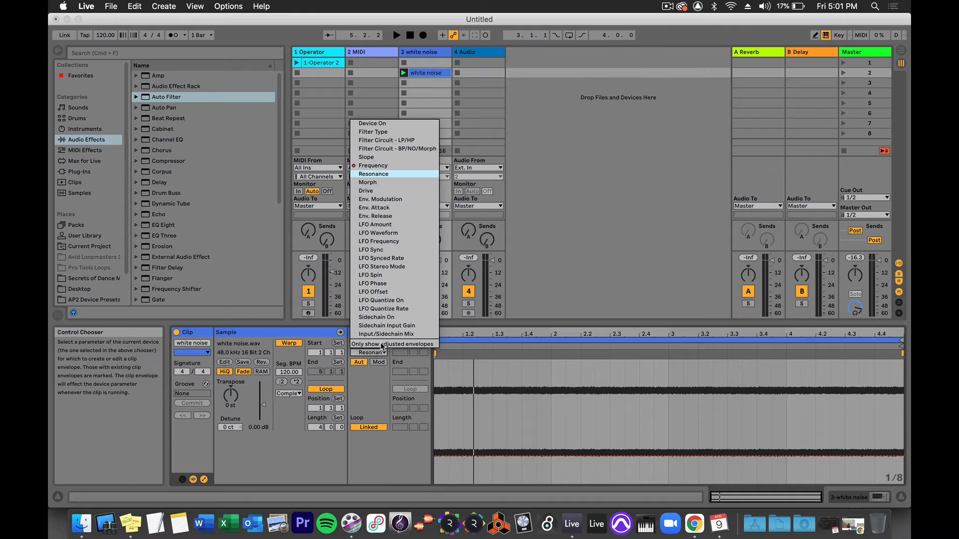
{"action": "left_click", "coordinate": [369, 166]}
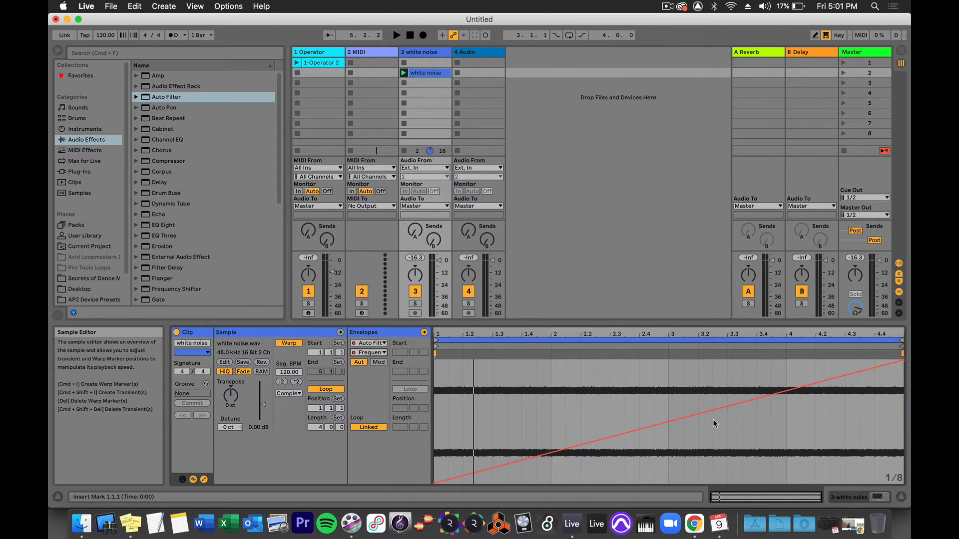
{"action": "left_click_drag", "start_coordinate": [672, 425], "coordinate": [669, 398]}
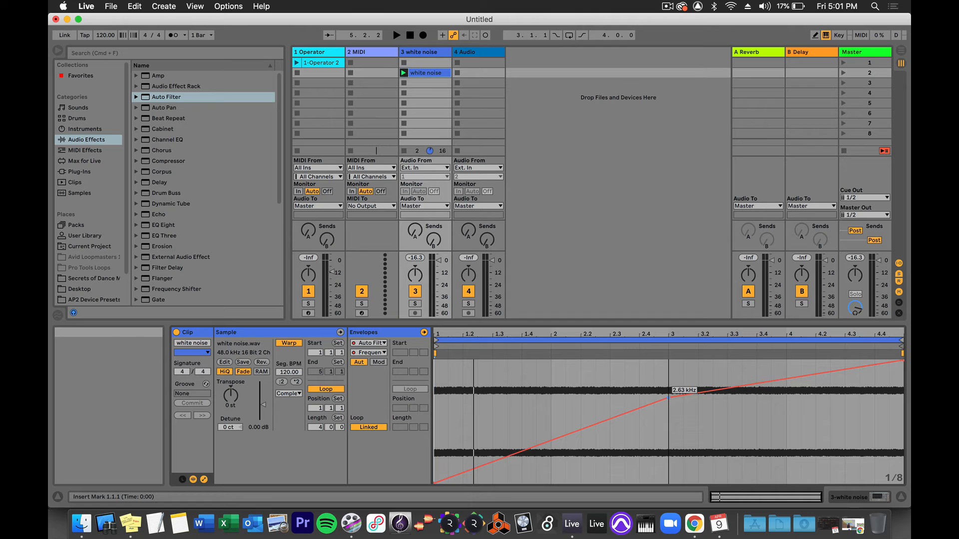
{"action": "left_click", "coordinate": [789, 377]}
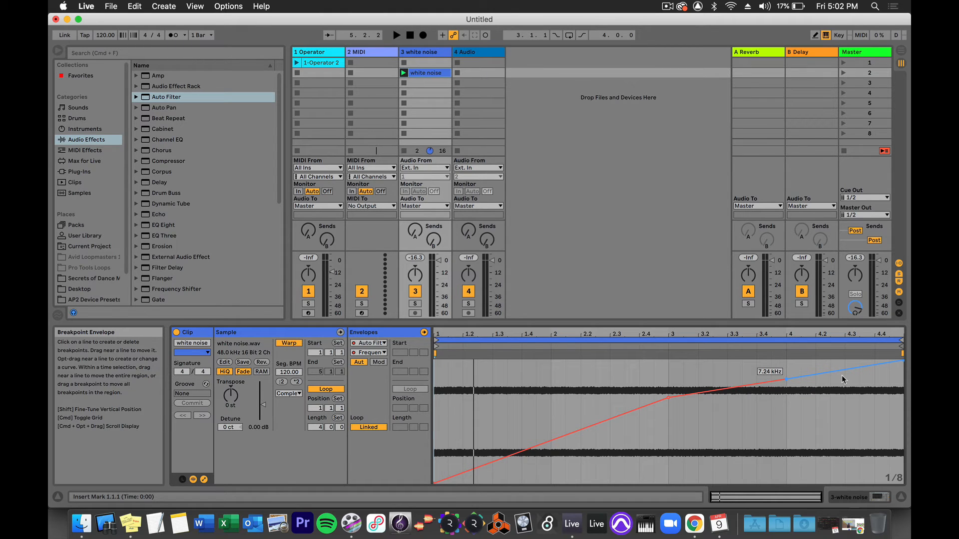
Curve the frequency envelope, bending the first and last segments downward and the middle one upward, and play the clip.
{"action": "left_click_drag", "start_coordinate": [841, 376], "coordinate": [842, 369]}
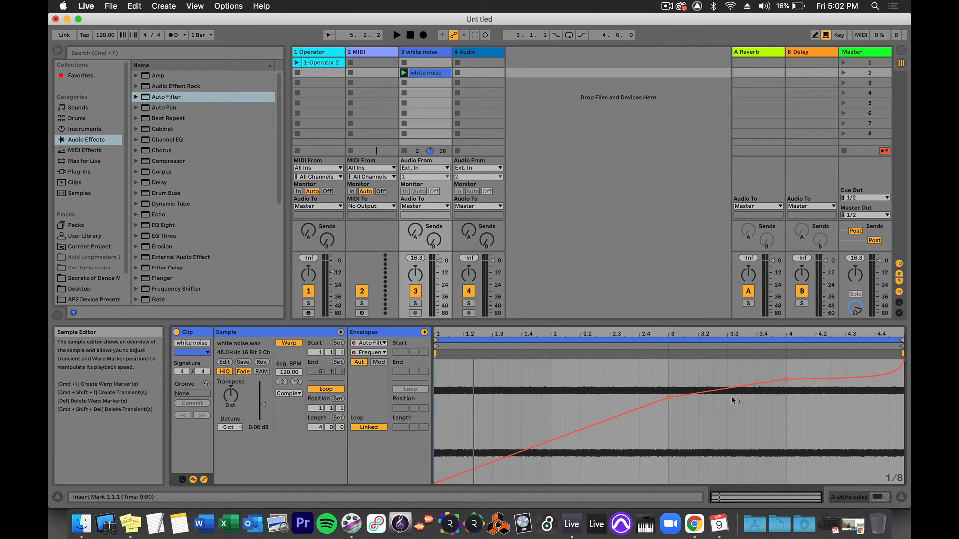
{"action": "left_click_drag", "start_coordinate": [731, 397], "coordinate": [732, 388]}
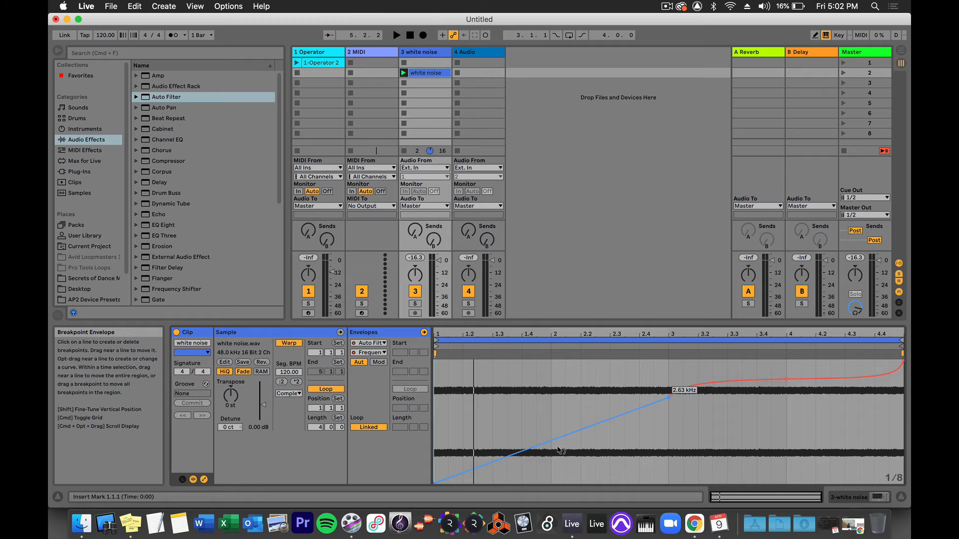
{"action": "mouse_move", "coordinate": [554, 440]}
{"action": "left_mouse_down"}
{"action": "mouse_move", "coordinate": [555, 466]}
{"action": "mouse_move", "coordinate": [554, 457]}
{"action": "left_mouse_up"}
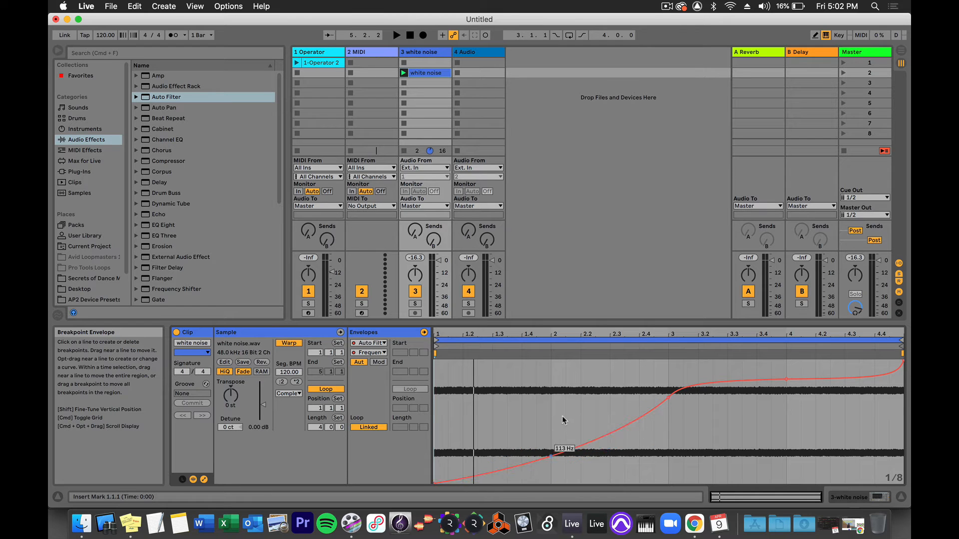
{"action": "key", "text": "space"}
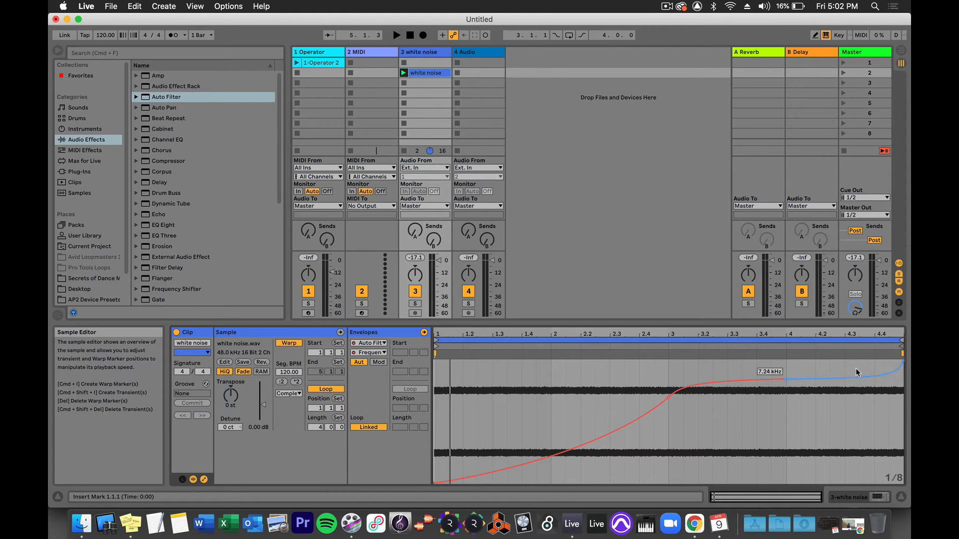
Set the white noise clip's loop length to 2 bars.
{"action": "left_click", "coordinate": [319, 427]}
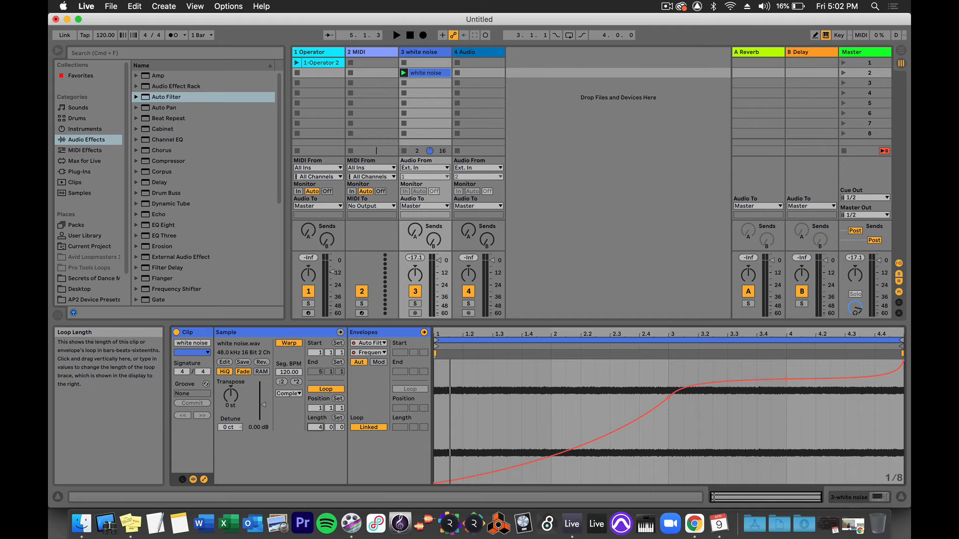
{"action": "type", "text": "2"}
{"action": "key", "text": "Return"}
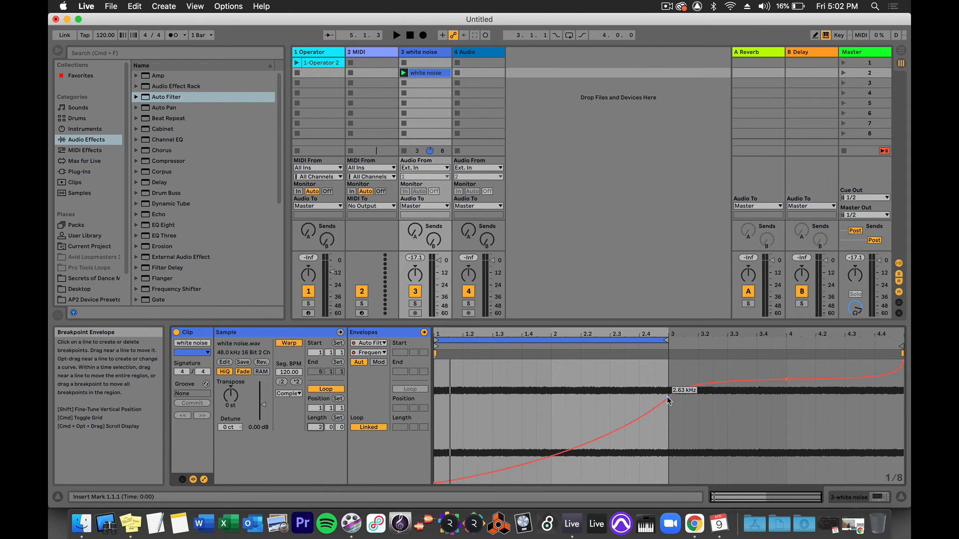
Raise the frequency envelope's breakpoint at bar 3 to 19.9 kHz and play the shortened sweep.
{"action": "left_click_drag", "start_coordinate": [669, 399], "coordinate": [669, 363]}
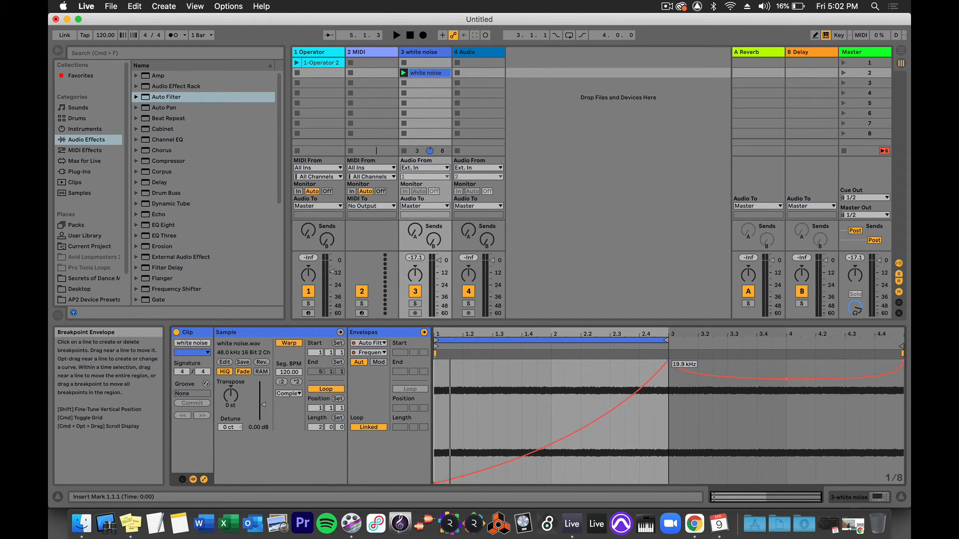
{"action": "key", "text": "space"}
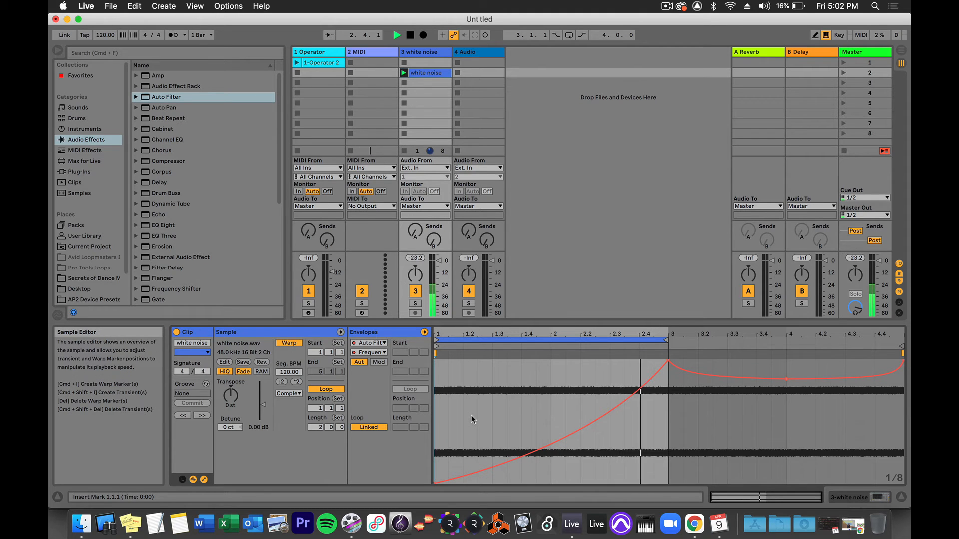
{"action": "key", "text": "space"}
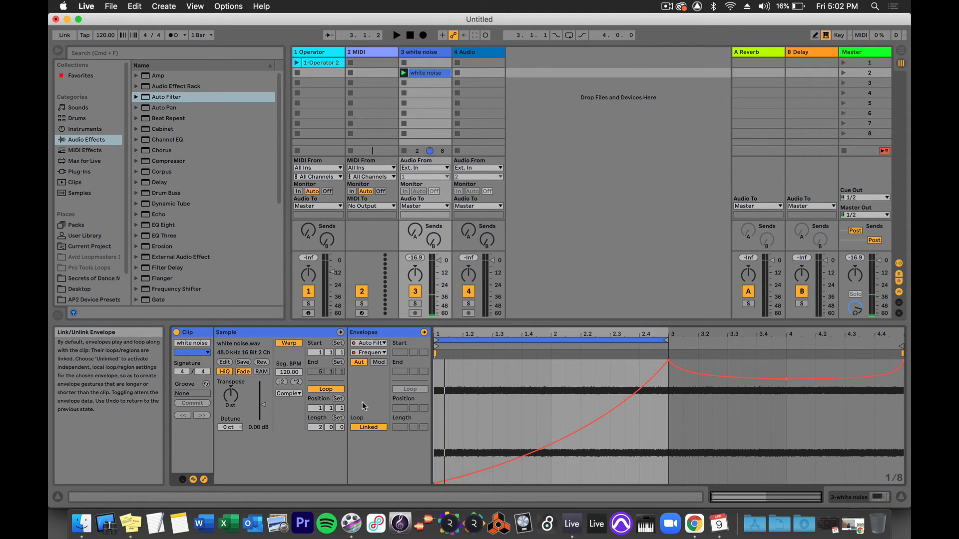
Turn off the clip's looping, then raise the frequency envelope's starting breakpoint and launch the clip.
{"action": "left_click", "coordinate": [326, 389]}
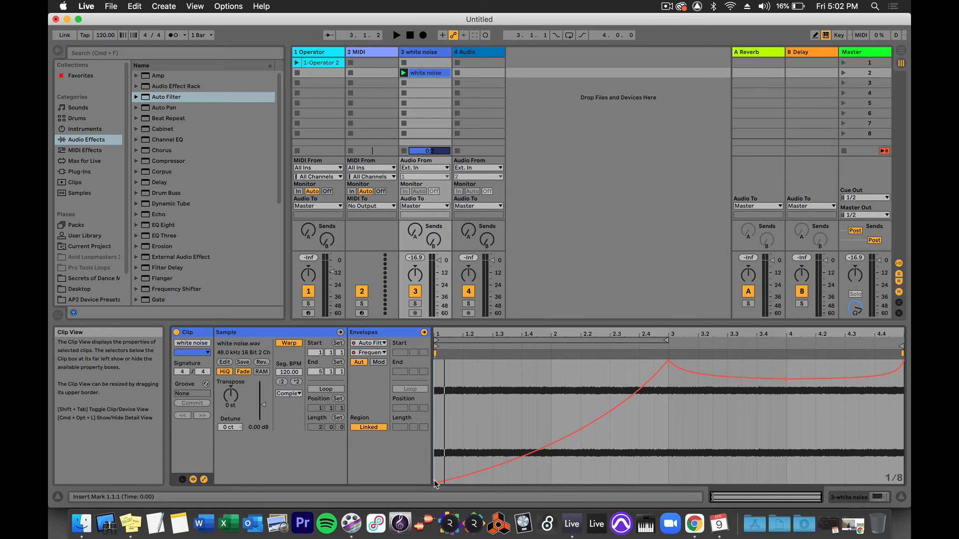
{"action": "left_click_drag", "start_coordinate": [433, 484], "coordinate": [435, 445]}
{"action": "left_click", "coordinate": [404, 73]}
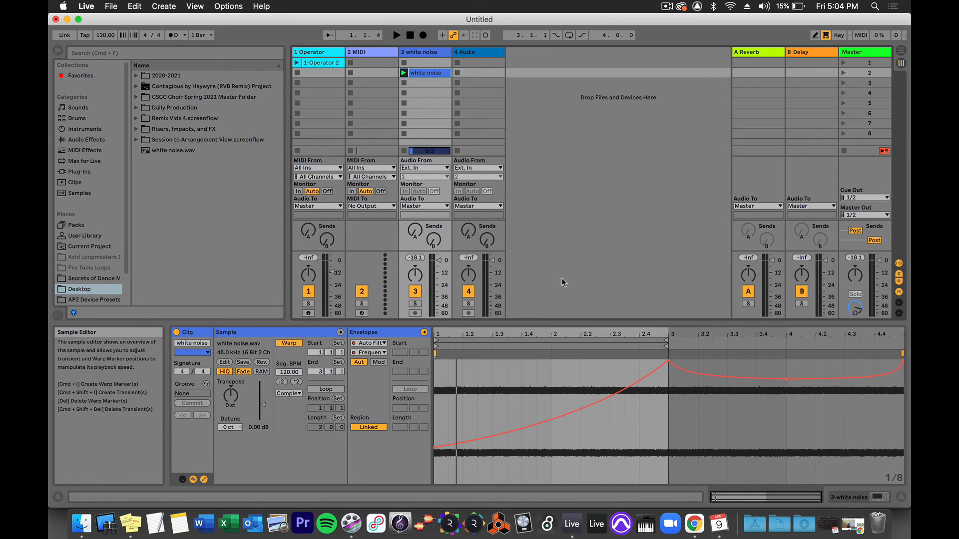
Export 2 bars of the Master output as a 16-bit WAV file named white noise autofilter.wav on the Desktop.
{"action": "left_click", "coordinate": [111, 6]}
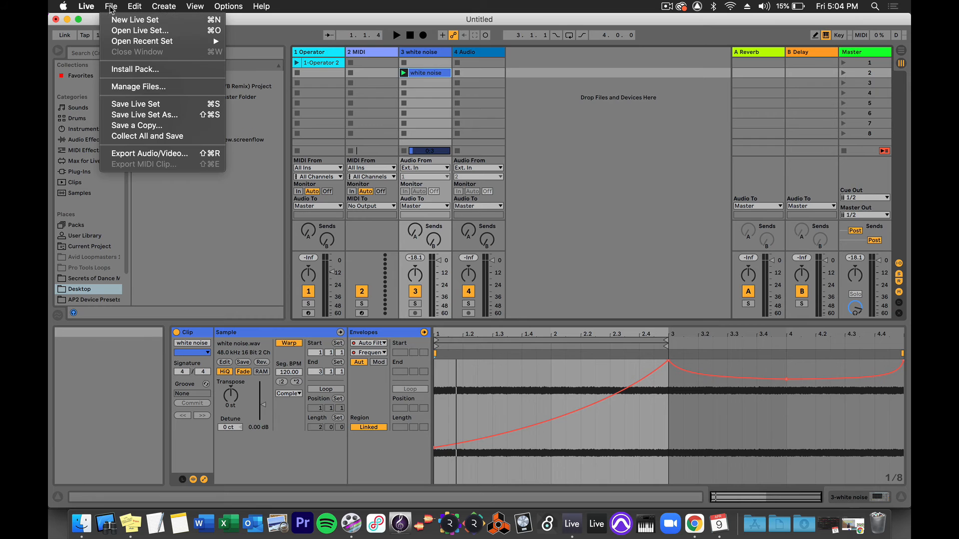
{"action": "left_click", "coordinate": [150, 154]}
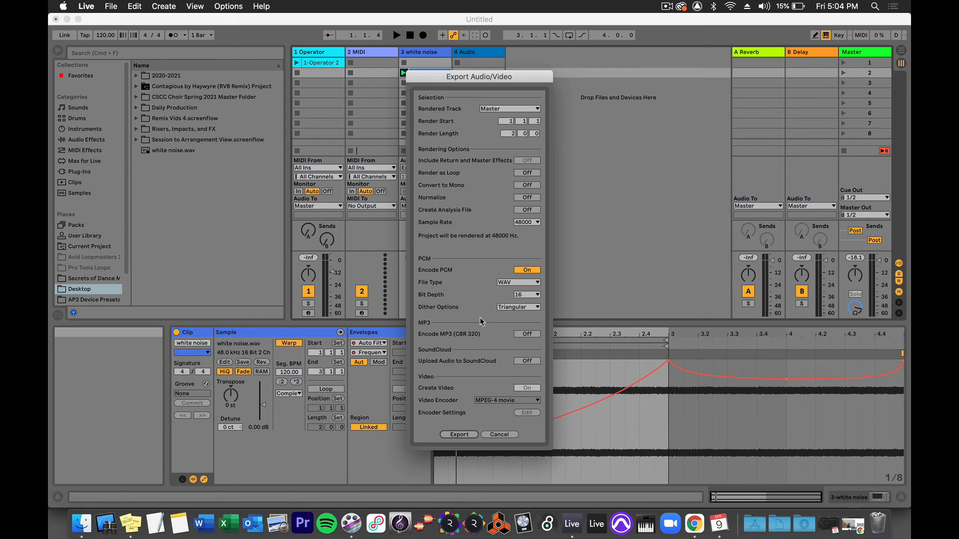
{"action": "left_click", "coordinate": [459, 436]}
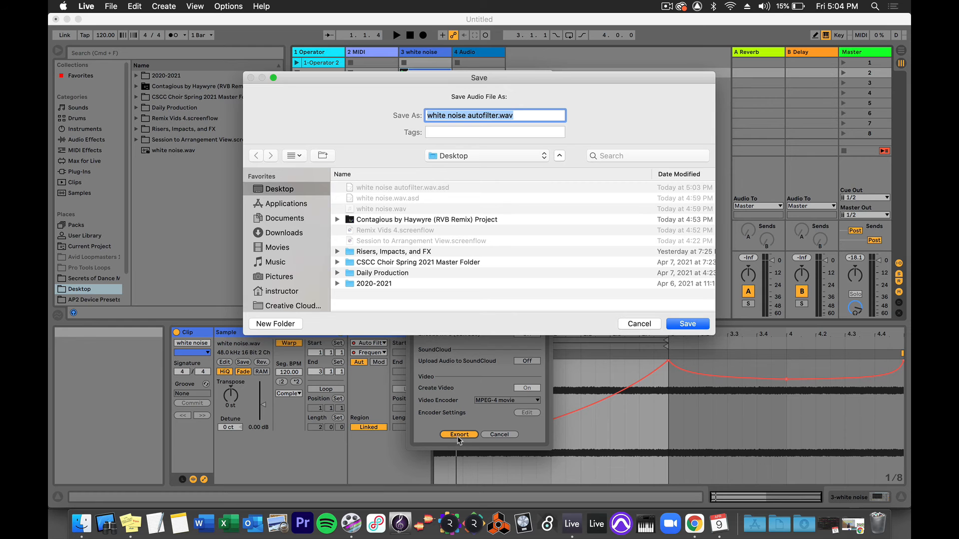
{"action": "key", "text": "Return"}
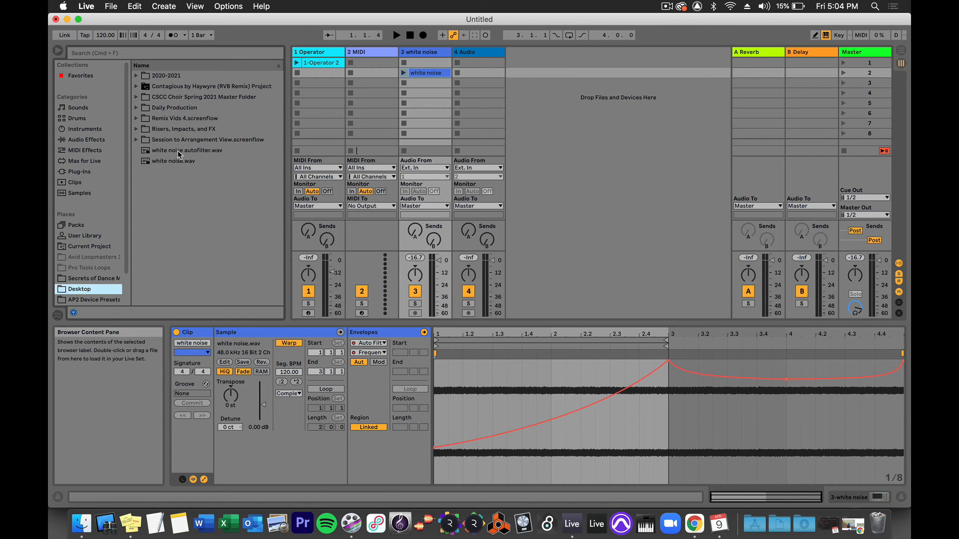
Place white noise autofilter.wav in the second clip slot of track 4 and raise its clip gain to 5.88 dB.
{"action": "left_click_drag", "start_coordinate": [177, 151], "coordinate": [478, 76]}
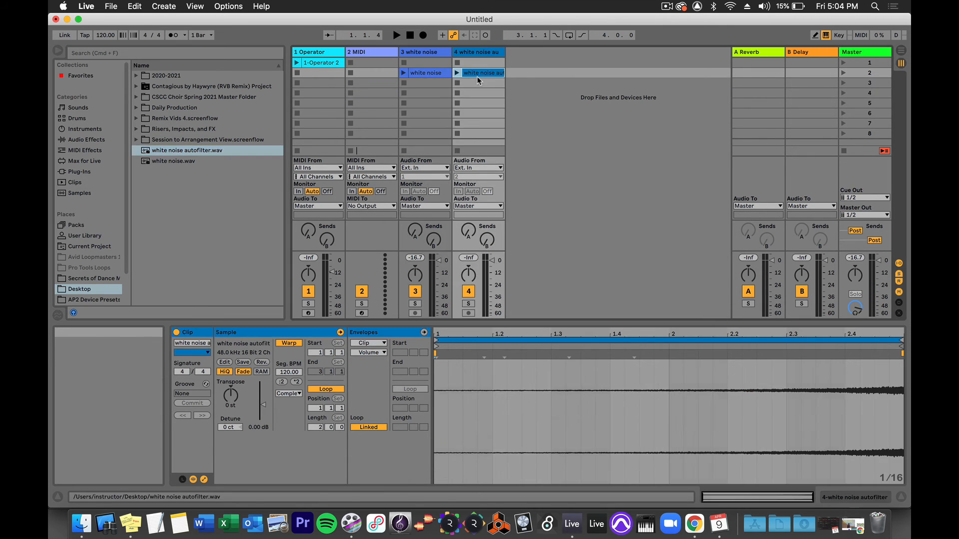
{"action": "left_click", "coordinate": [521, 334]}
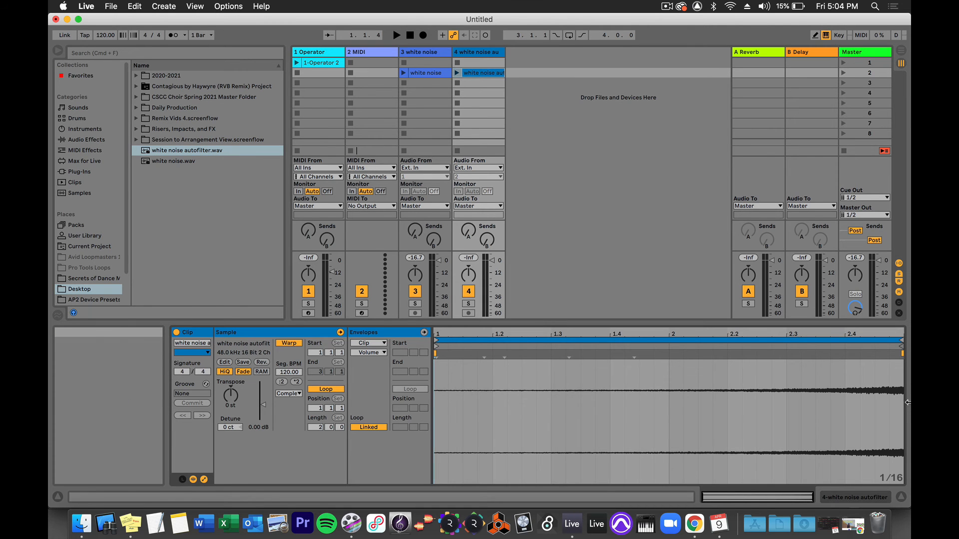
{"action": "left_click_drag", "start_coordinate": [264, 404], "coordinate": [263, 392]}
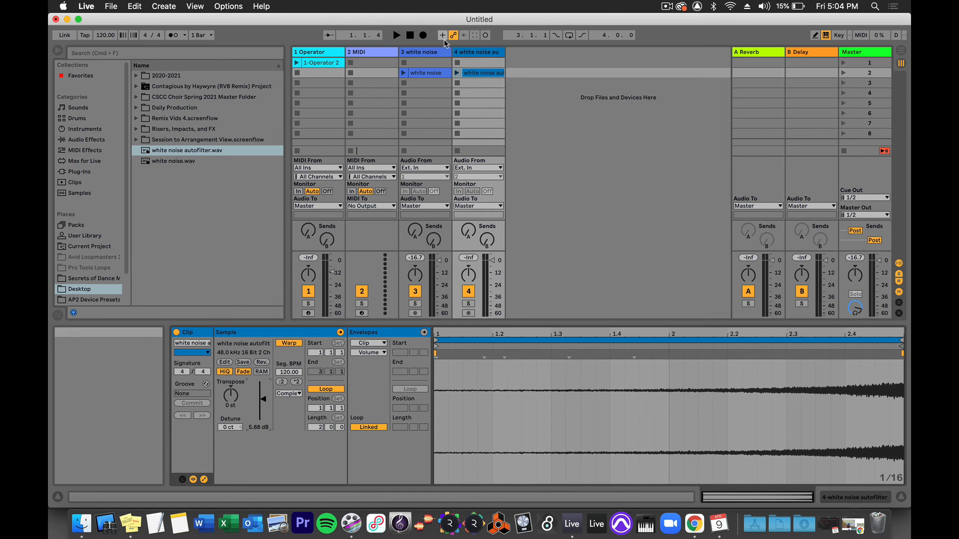
Play the white noise autofilter clip, reverse its sample and play the reversed version.
{"action": "left_click", "coordinate": [456, 73]}
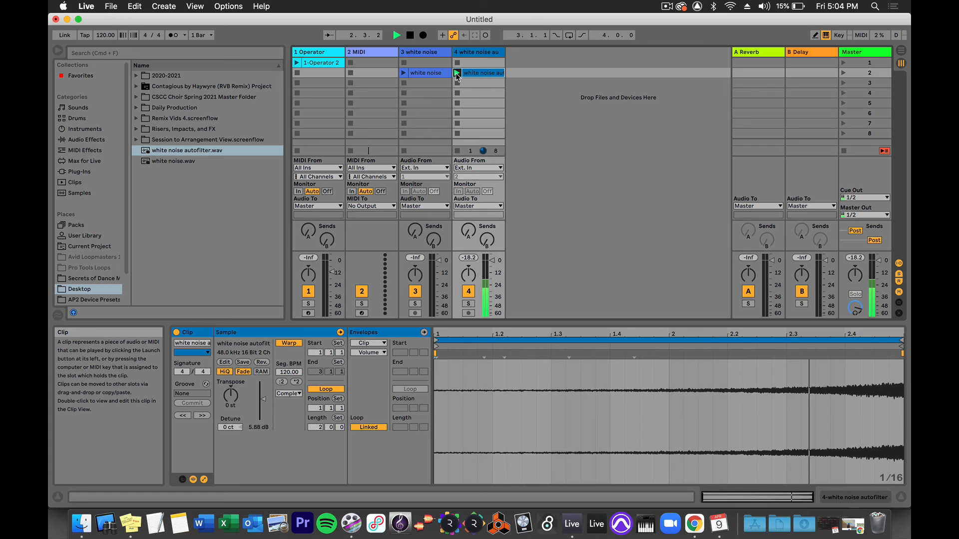
{"action": "key", "text": "space"}
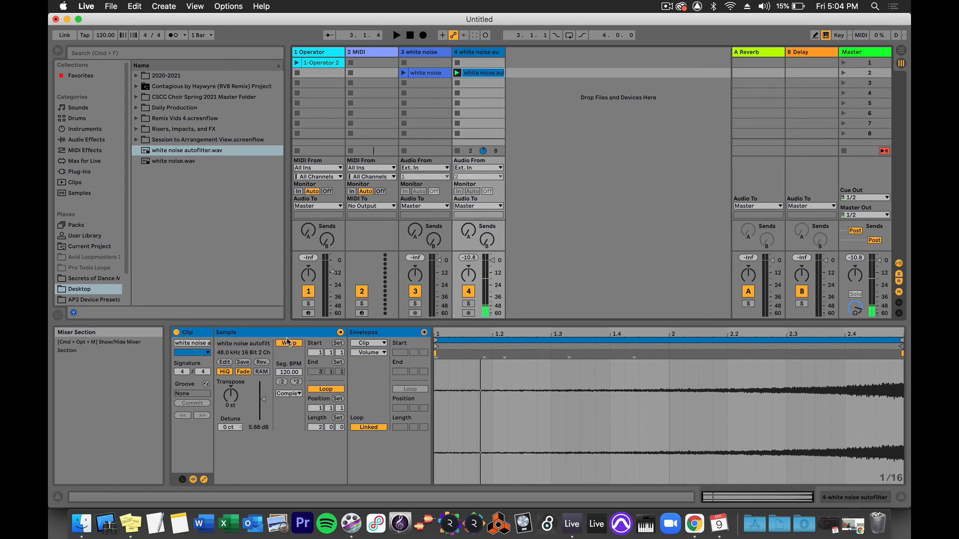
{"action": "left_click", "coordinate": [262, 362]}
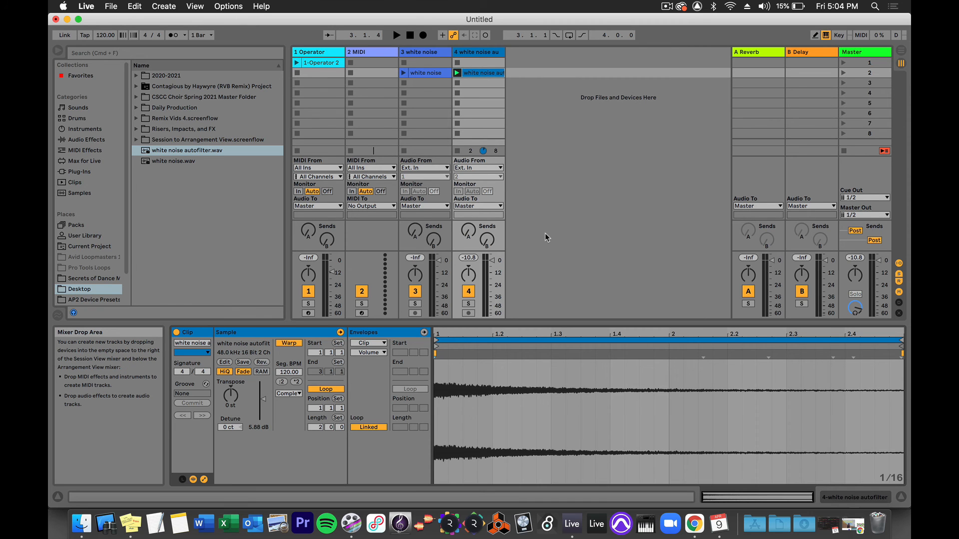
{"action": "key", "text": "space"}
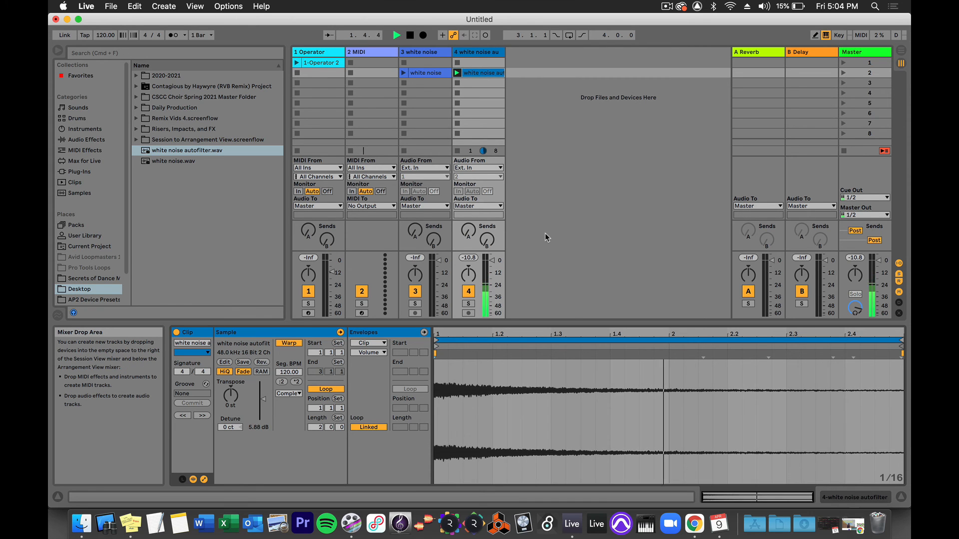
{"action": "key", "text": "space"}
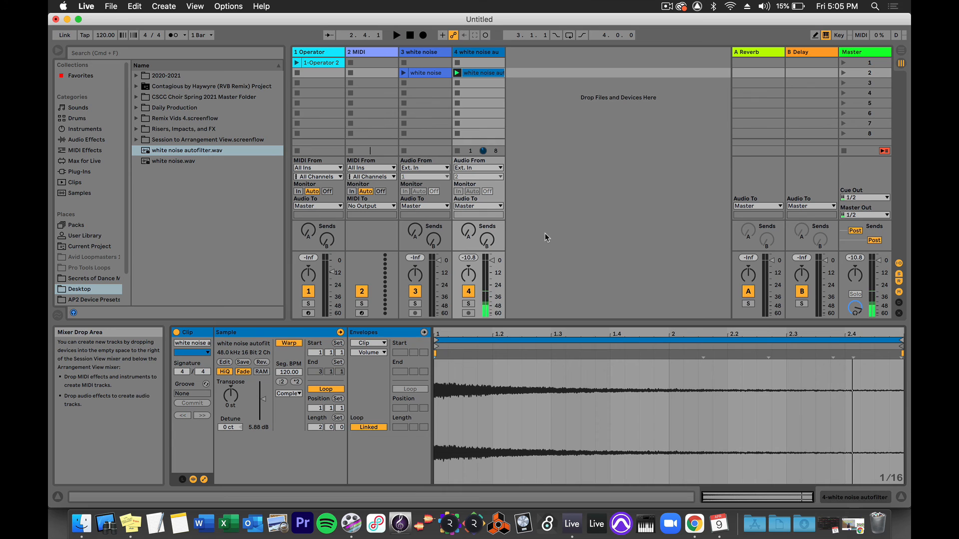
Show the audio effects in the browser.
{"action": "left_click", "coordinate": [87, 140]}
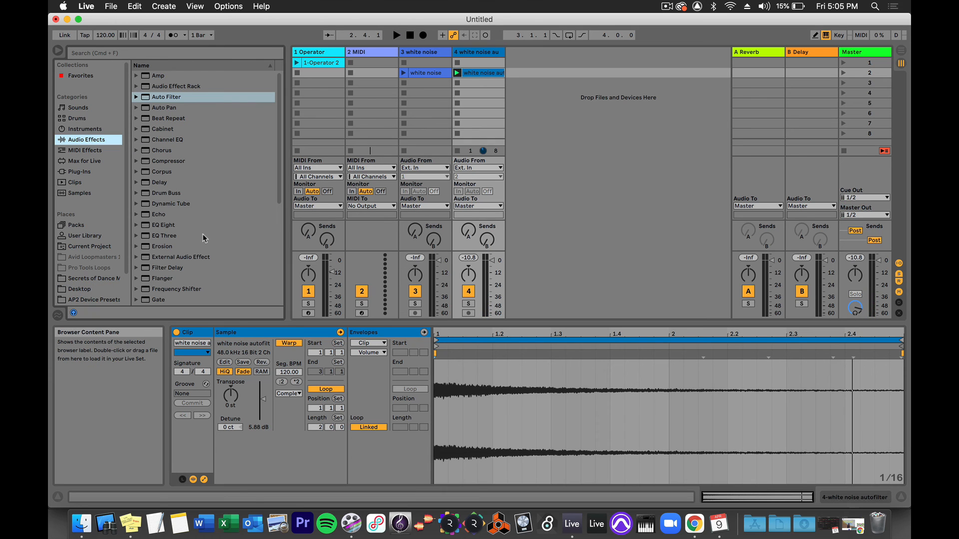